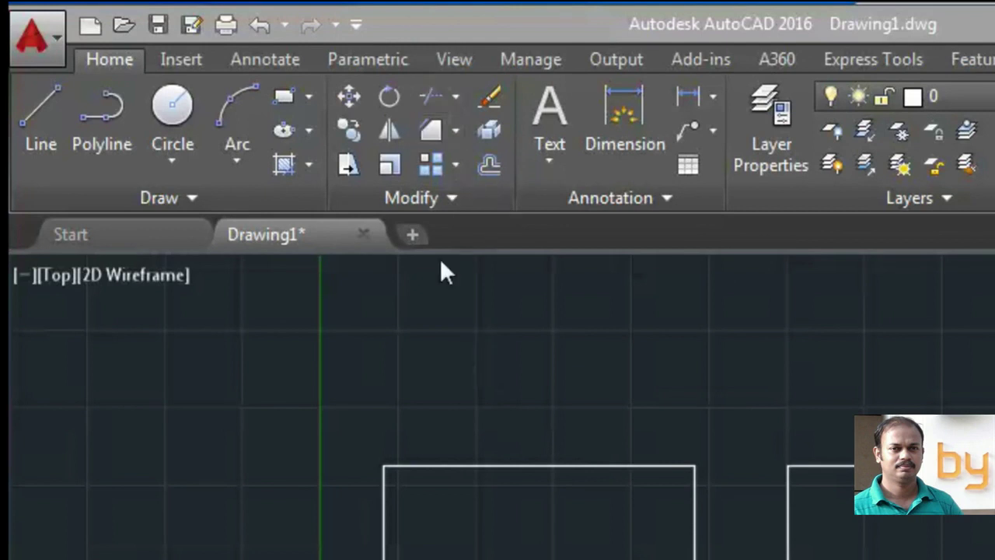
Chamfer the first square's upper-left corner from its left edge to its top edge, with distances 3 and 5.
{"action": "left_click", "coordinate": [457, 129]}
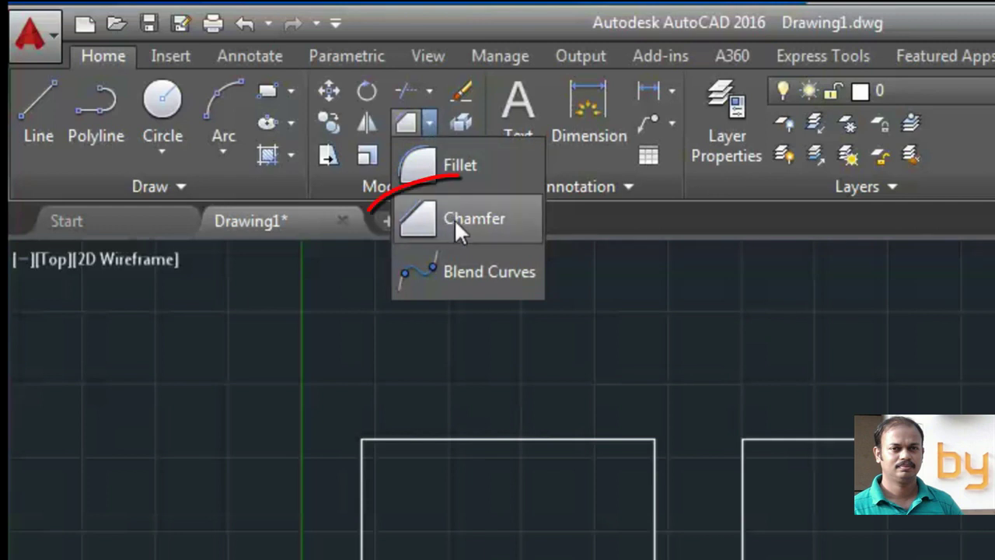
{"action": "left_click", "coordinate": [460, 226]}
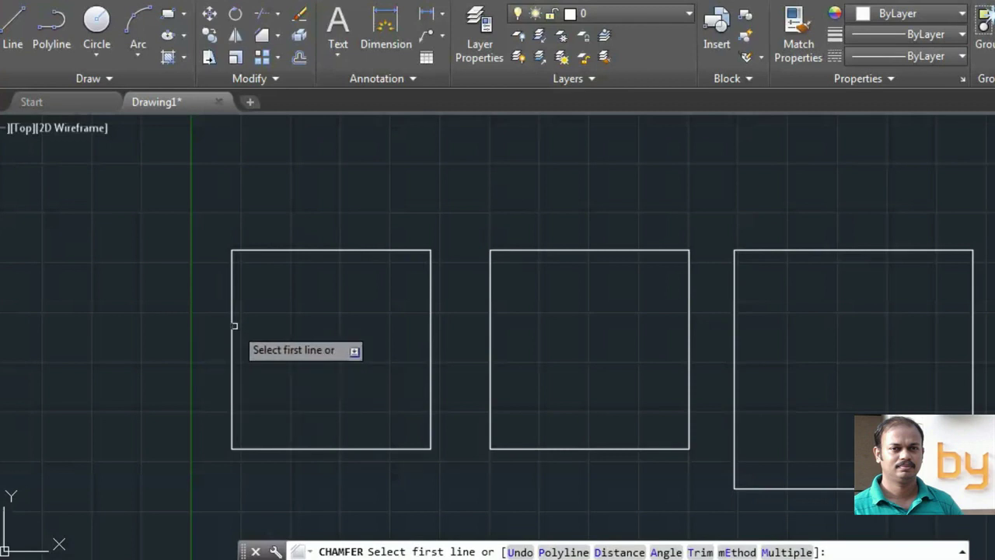
{"action": "left_click", "coordinate": [233, 325]}
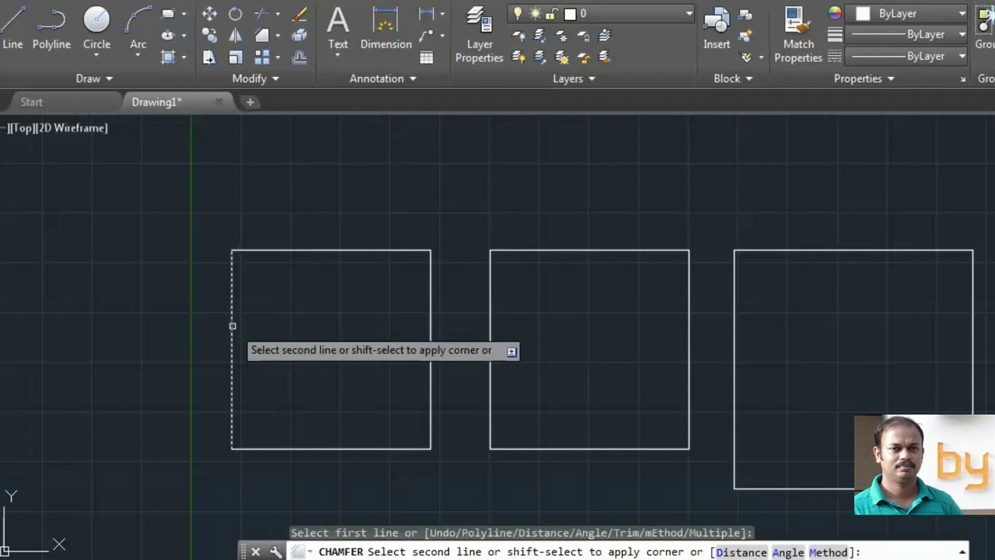
{"action": "right_click", "coordinate": [303, 293]}
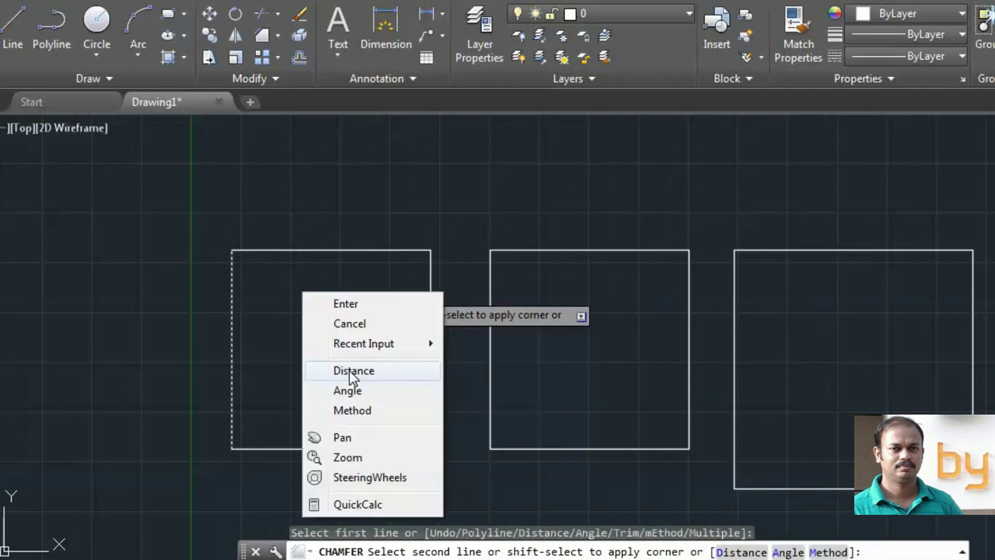
{"action": "left_click", "coordinate": [354, 372]}
{"action": "type", "text": "3"}
{"action": "key", "text": "Return"}
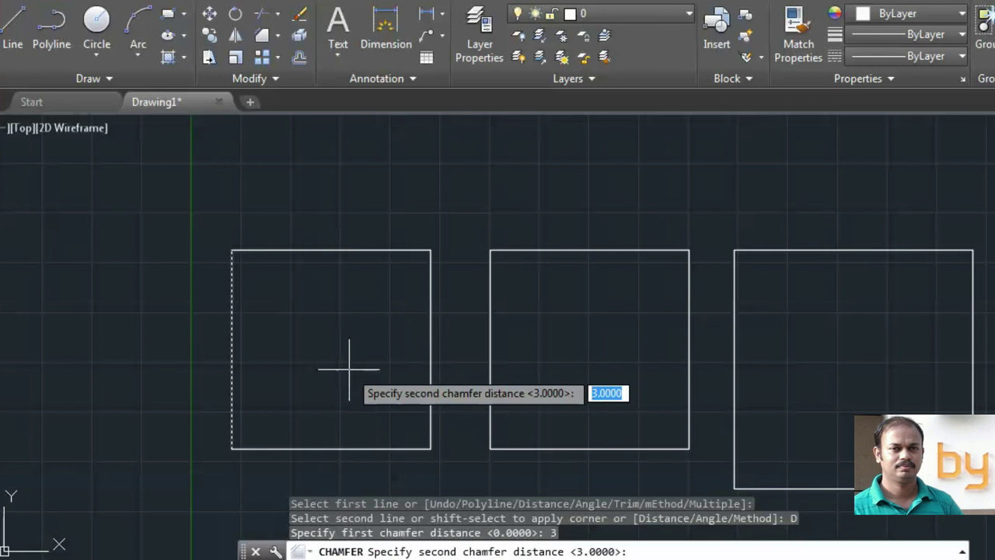
{"action": "type", "text": "5"}
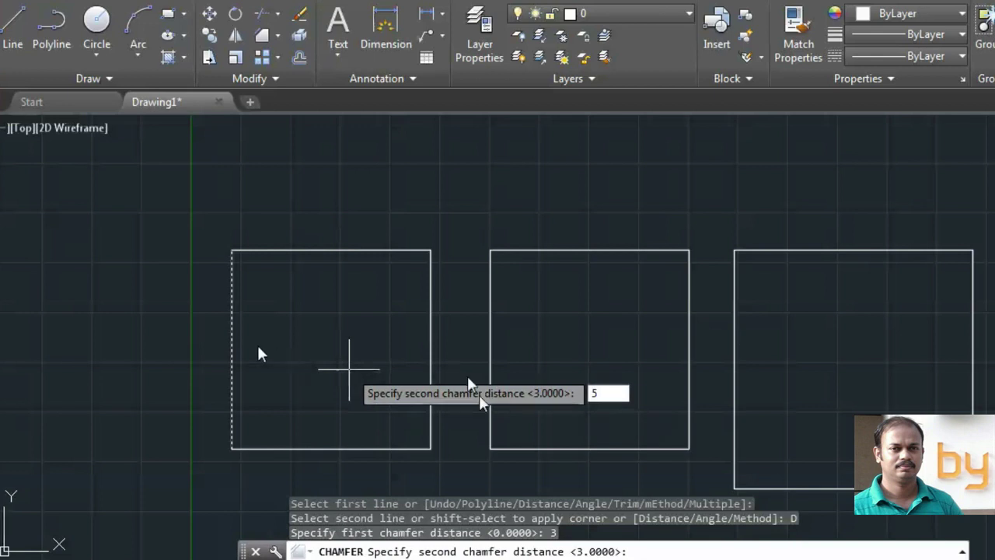
{"action": "key", "text": "Return"}
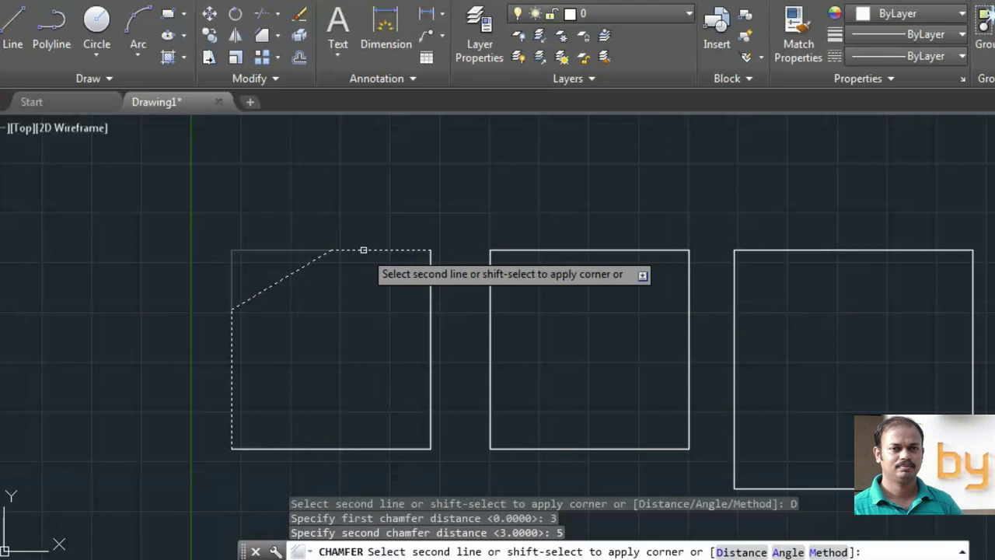
{"action": "left_click", "coordinate": [363, 250]}
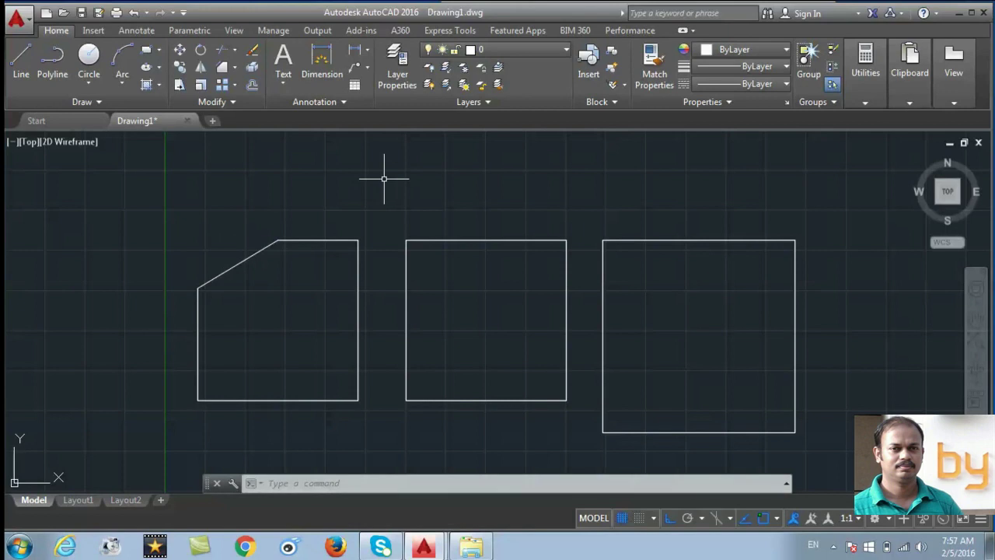
Chamfer the middle square's lower-left corner by the angle method, with length 4 on the left edge and angle 30.
{"action": "type", "text": "cha"}
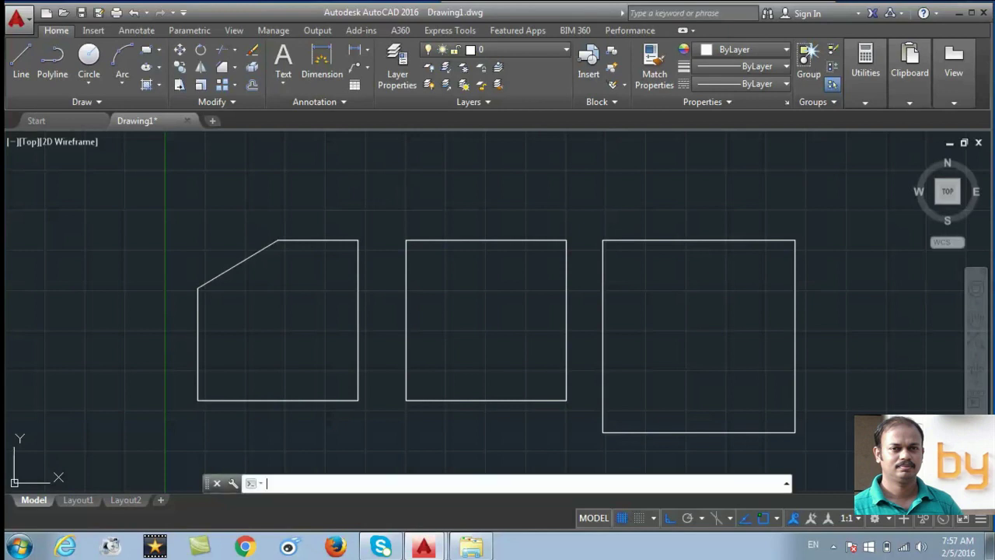
{"action": "key", "text": "Return"}
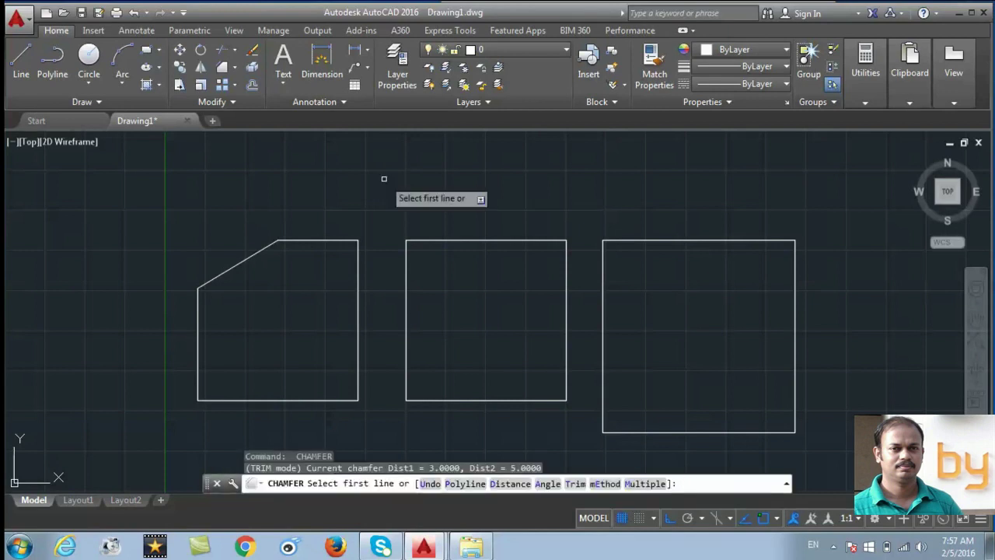
{"action": "left_click", "coordinate": [404, 332]}
{"action": "right_click", "coordinate": [454, 286]}
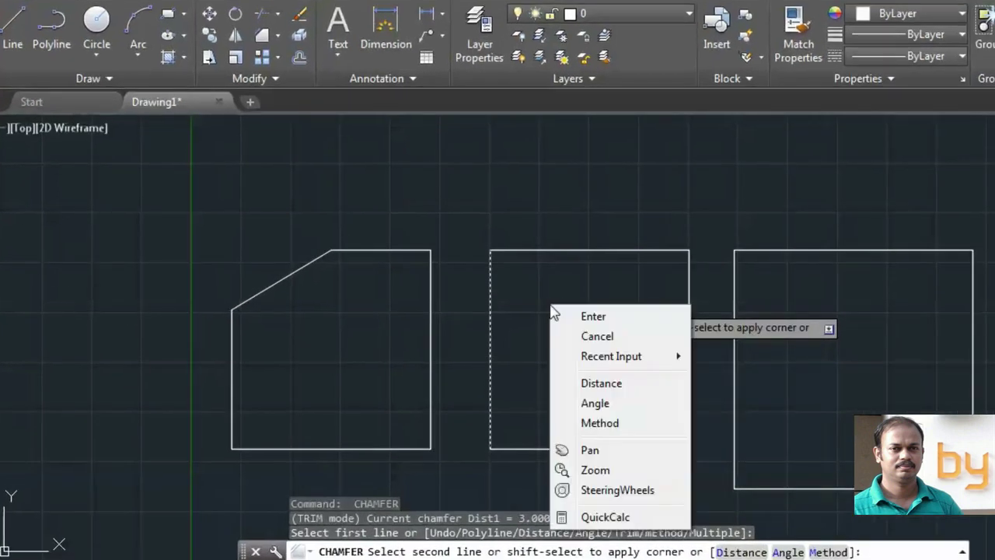
{"action": "left_click", "coordinate": [595, 404]}
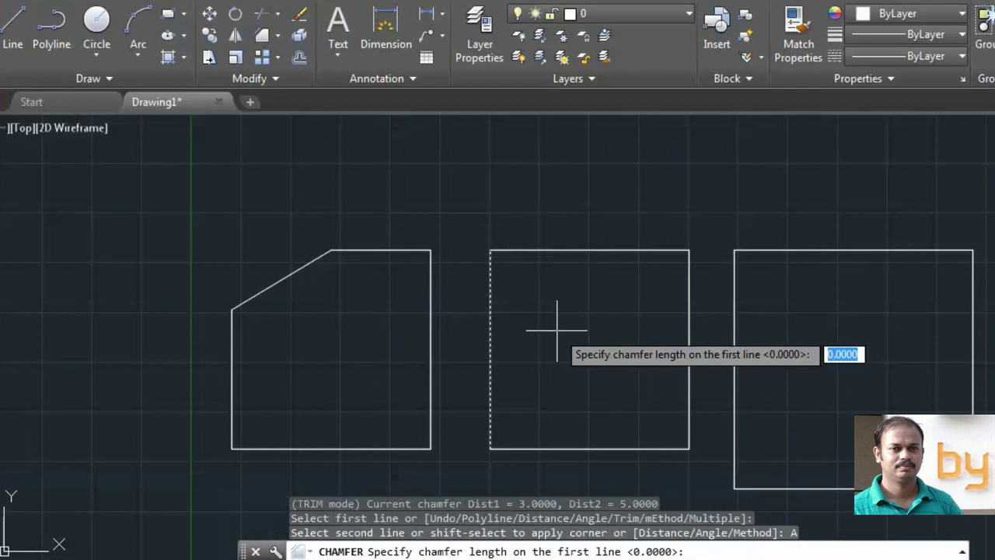
{"action": "type", "text": "4"}
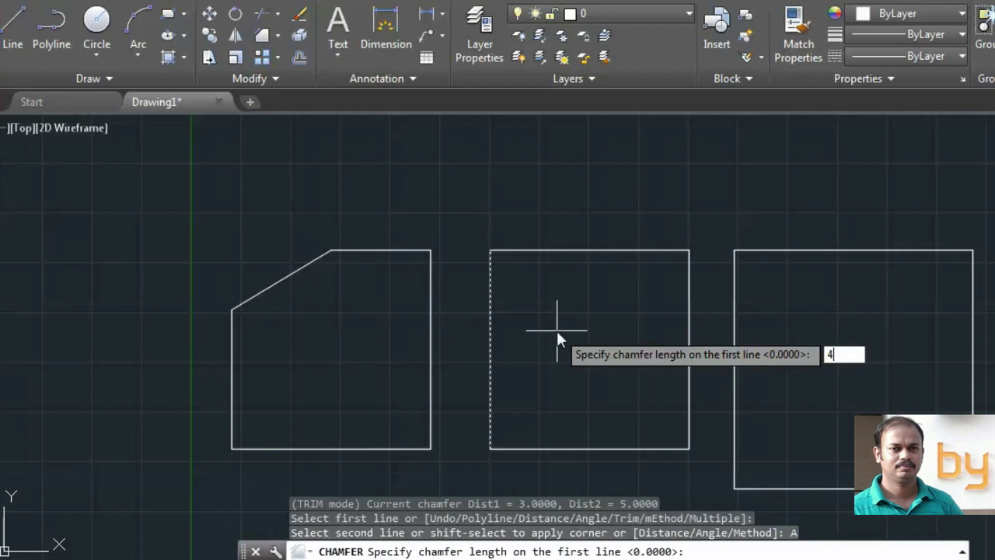
{"action": "key", "text": "Return"}
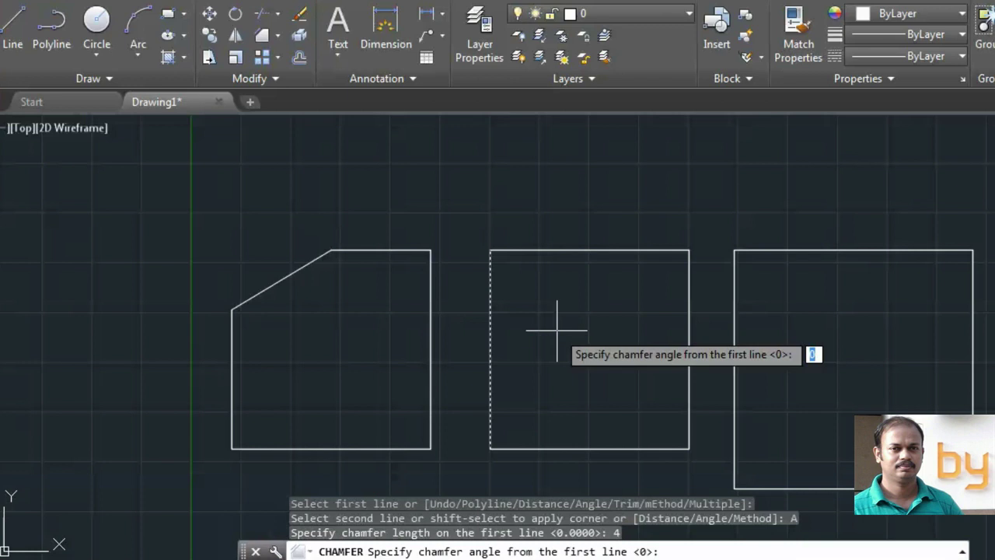
{"action": "type", "text": "3"}
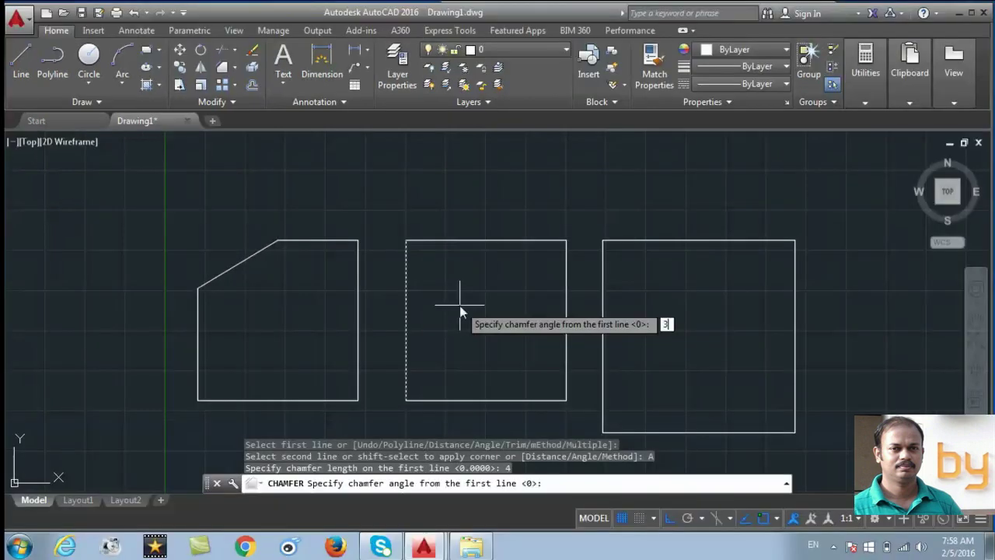
{"action": "type", "text": "0"}
{"action": "key", "text": "Return"}
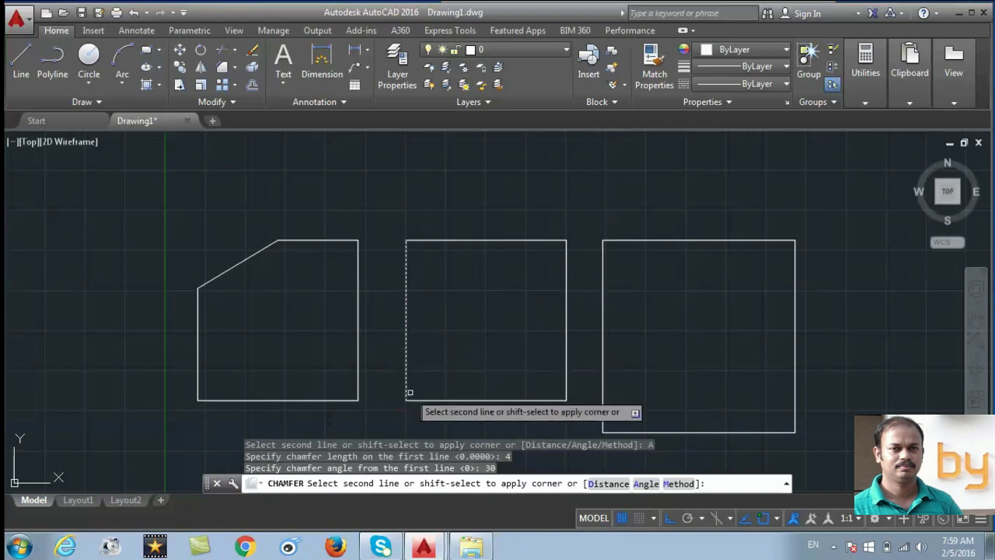
{"action": "left_click", "coordinate": [475, 400]}
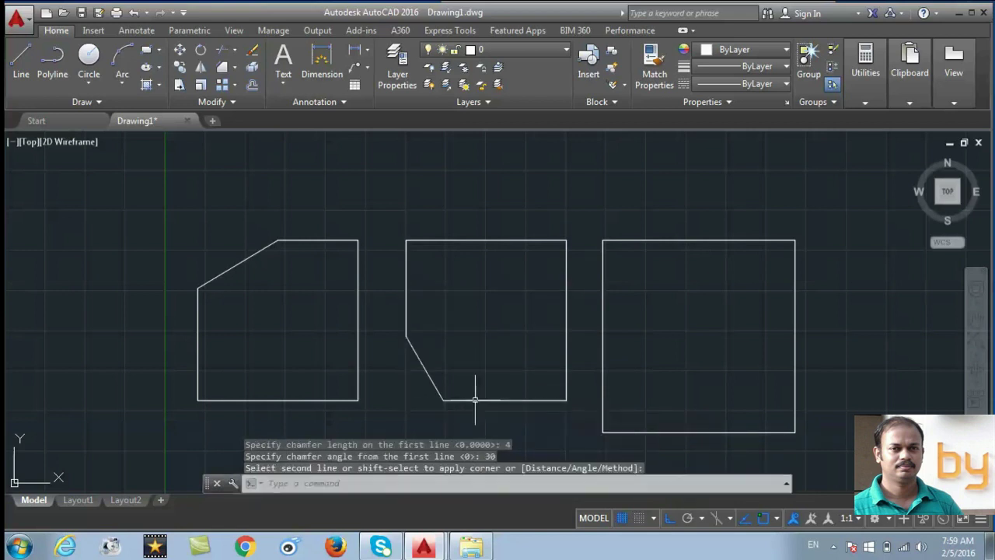
Chamfer the first square's three remaining corners with the Multiple option: lower-left from the bottom edge, both right corners from the right edge.
{"action": "left_click", "coordinate": [221, 70]}
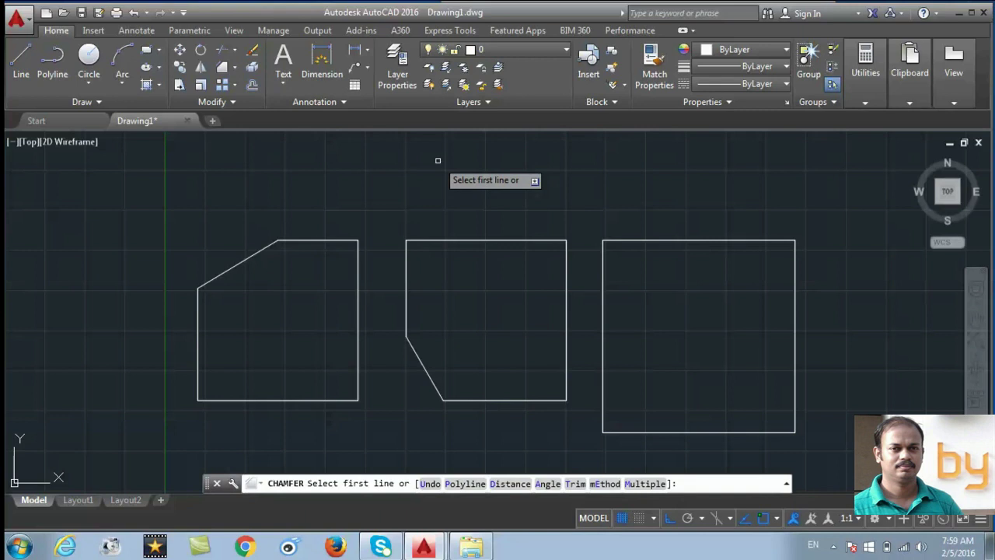
{"action": "type", "text": "m"}
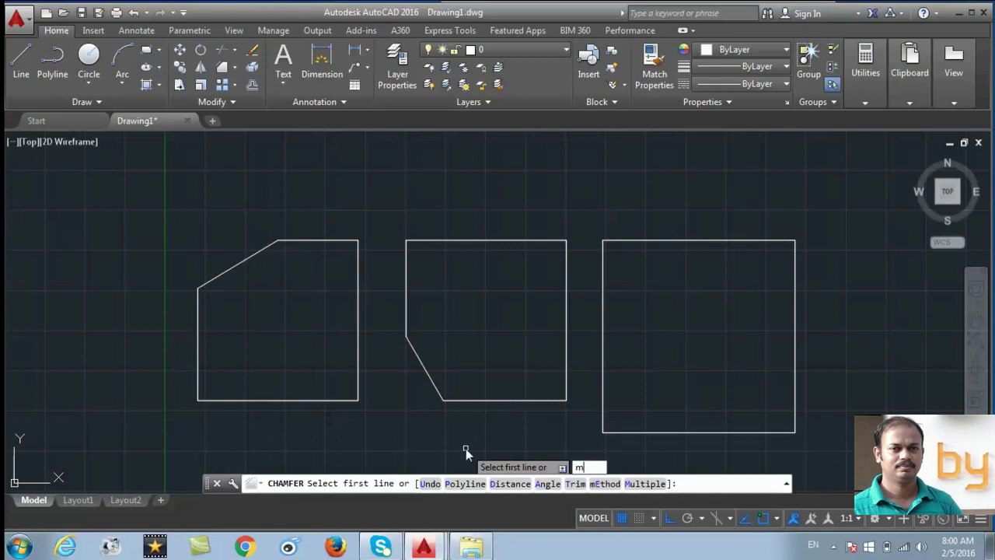
{"action": "key", "text": "Return"}
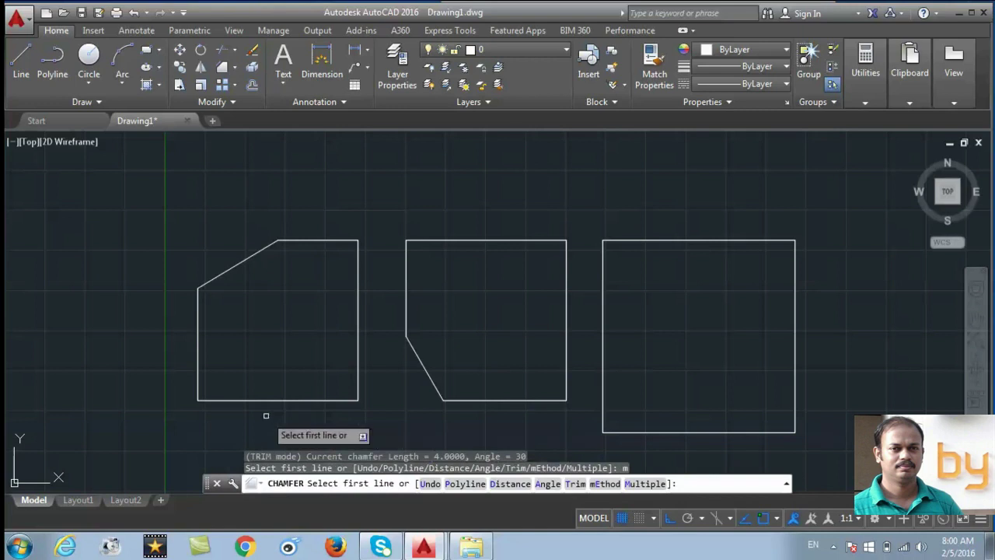
{"action": "left_click", "coordinate": [244, 400]}
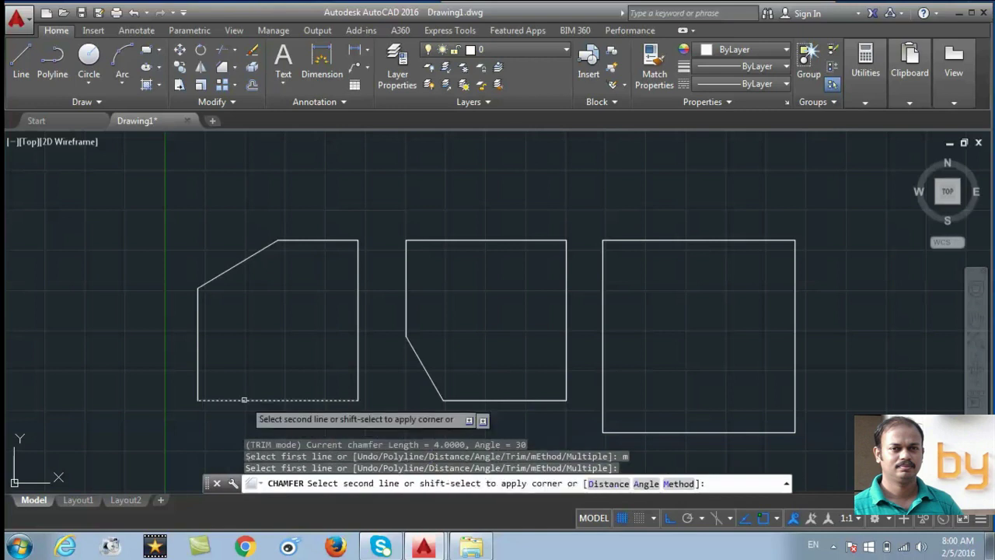
{"action": "left_click", "coordinate": [198, 352]}
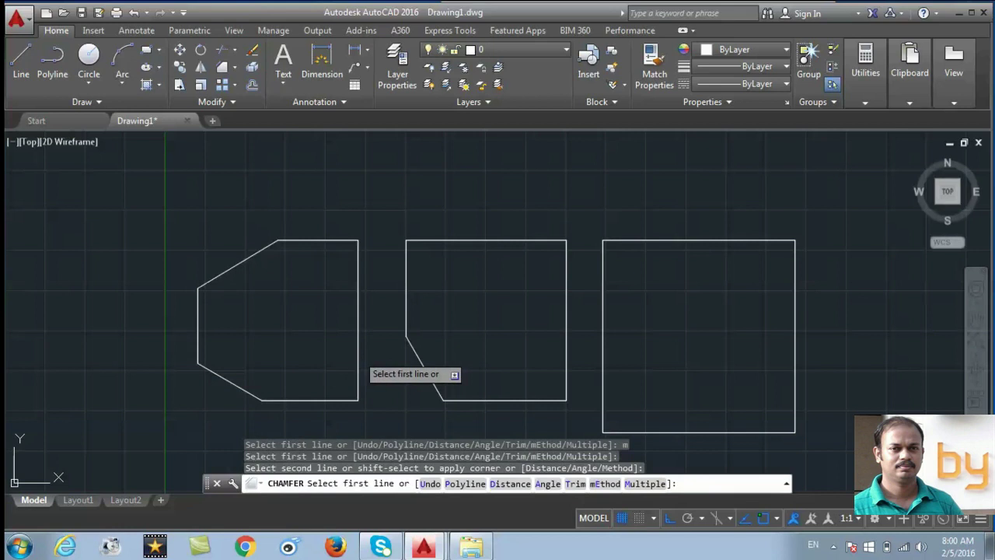
{"action": "left_click", "coordinate": [357, 352]}
{"action": "left_click", "coordinate": [327, 399]}
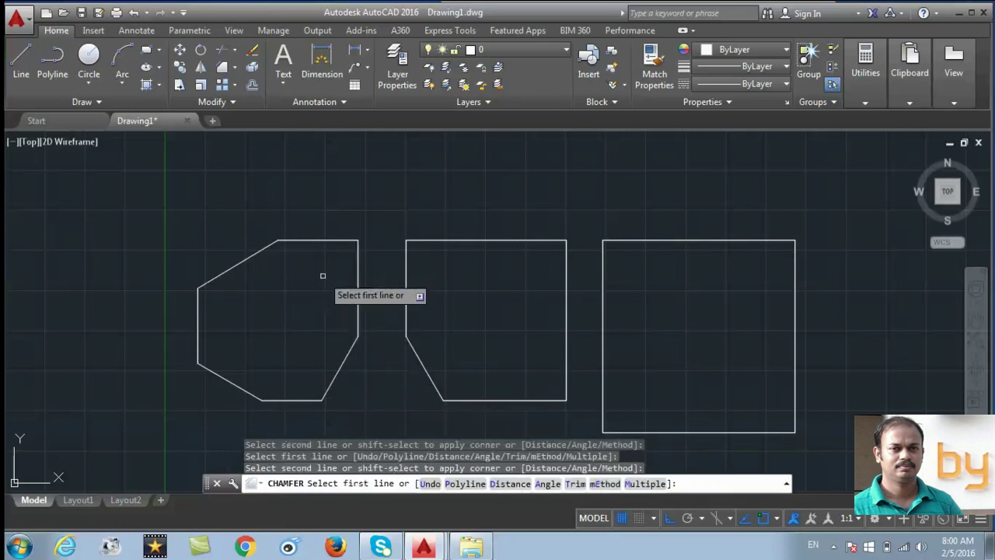
{"action": "left_click", "coordinate": [356, 265]}
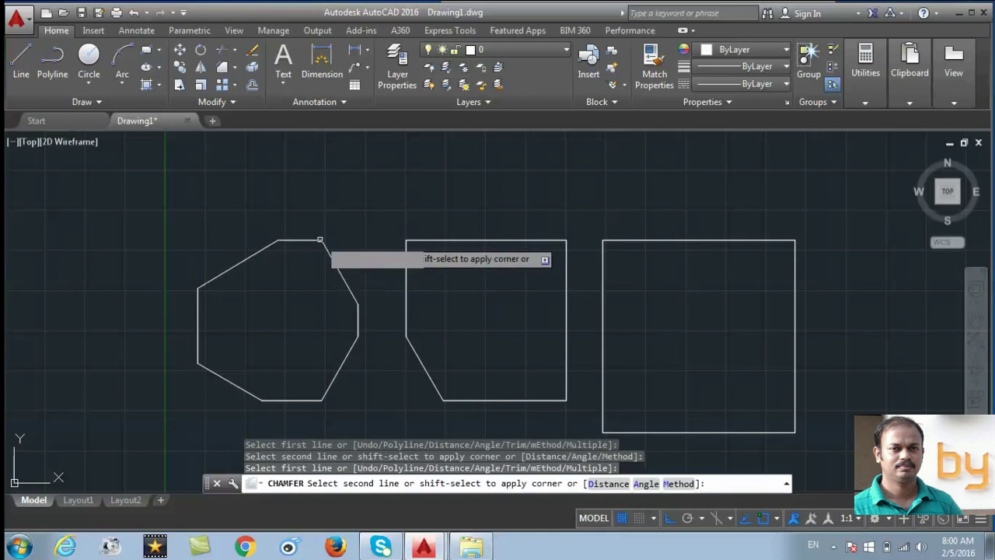
{"action": "left_click", "coordinate": [321, 239]}
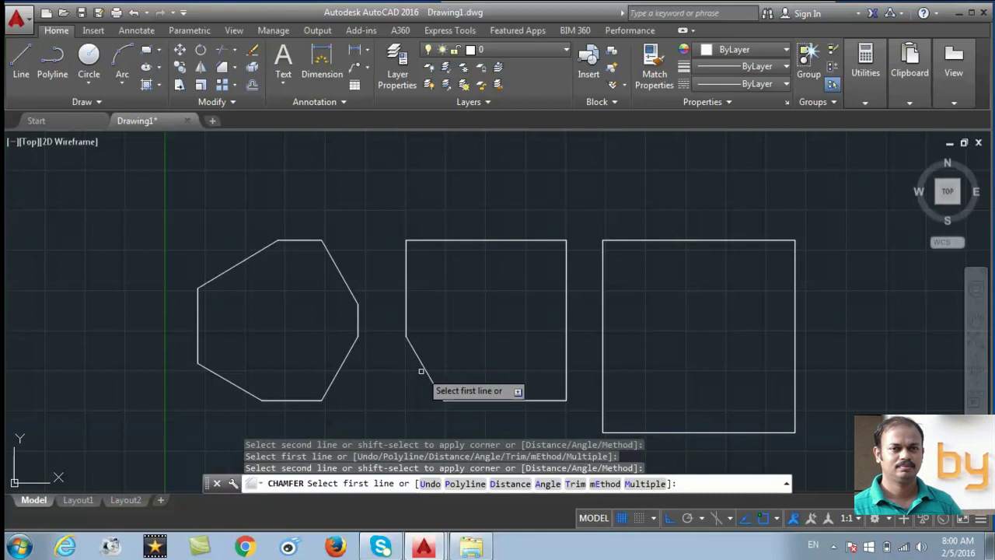
Chamfer the middle square's three remaining corners: upper-left from the left edge, upper-right from the top edge, lower-right from the right edge.
{"action": "left_click", "coordinate": [406, 273]}
{"action": "left_click", "coordinate": [460, 241]}
{"action": "left_click", "coordinate": [504, 242]}
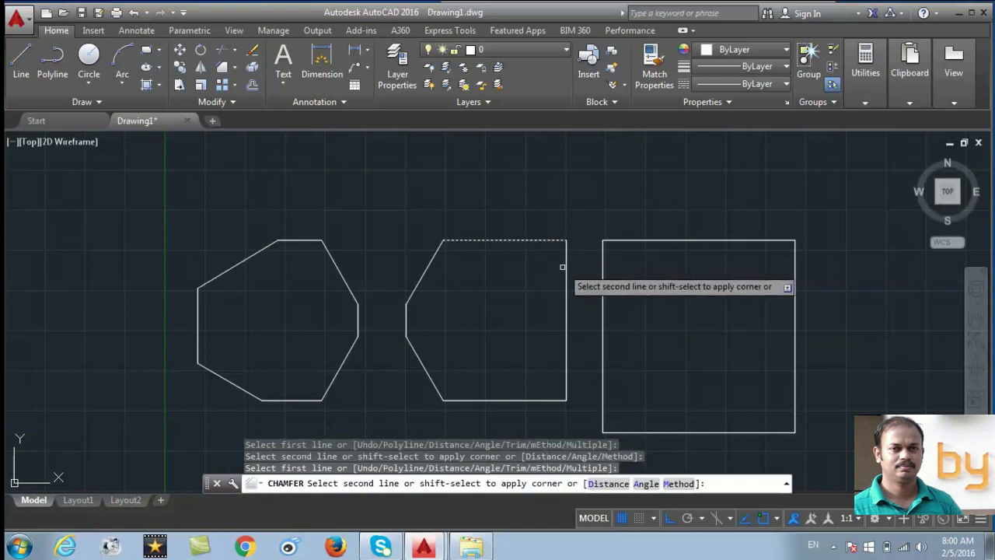
{"action": "left_click", "coordinate": [565, 268]}
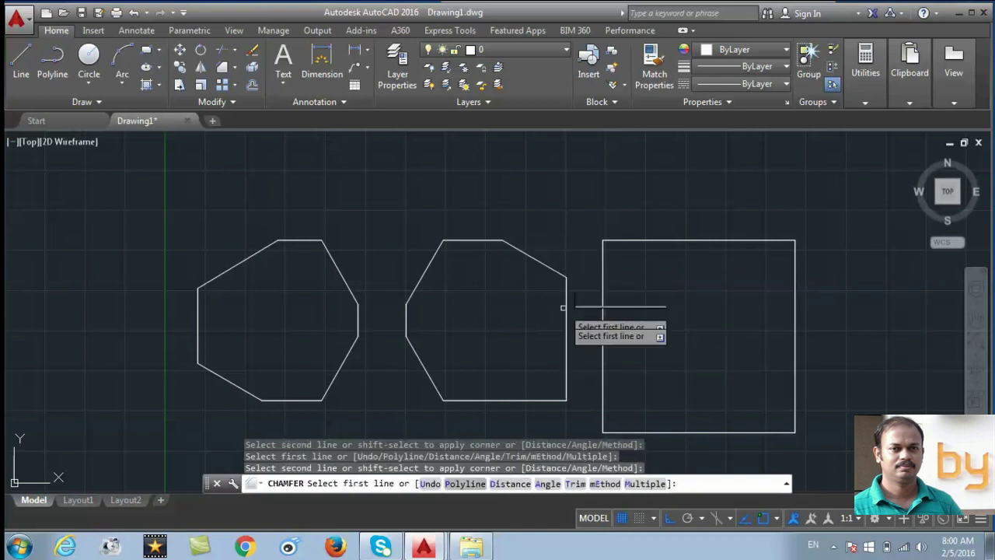
{"action": "left_click", "coordinate": [566, 347]}
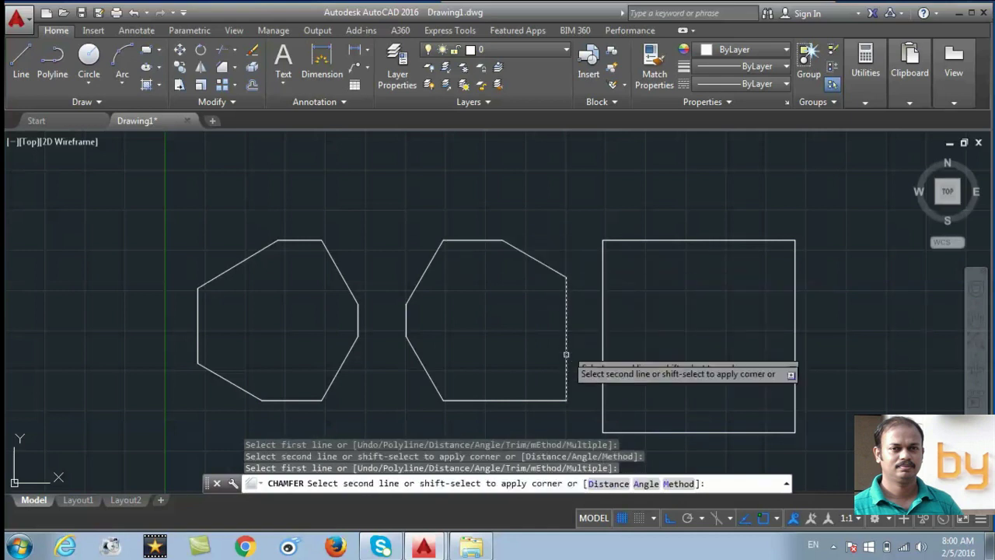
{"action": "left_click", "coordinate": [532, 399]}
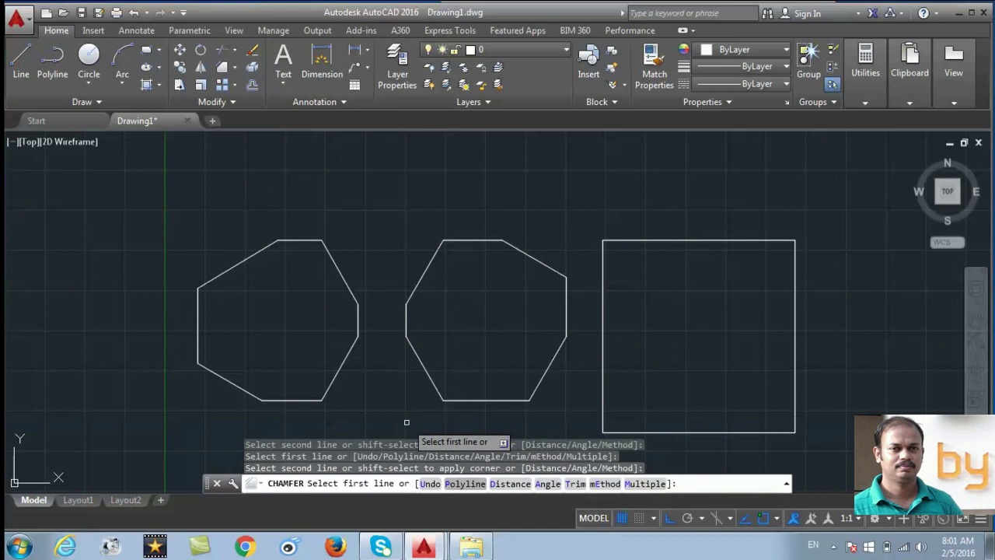
{"action": "key", "text": "Escape"}
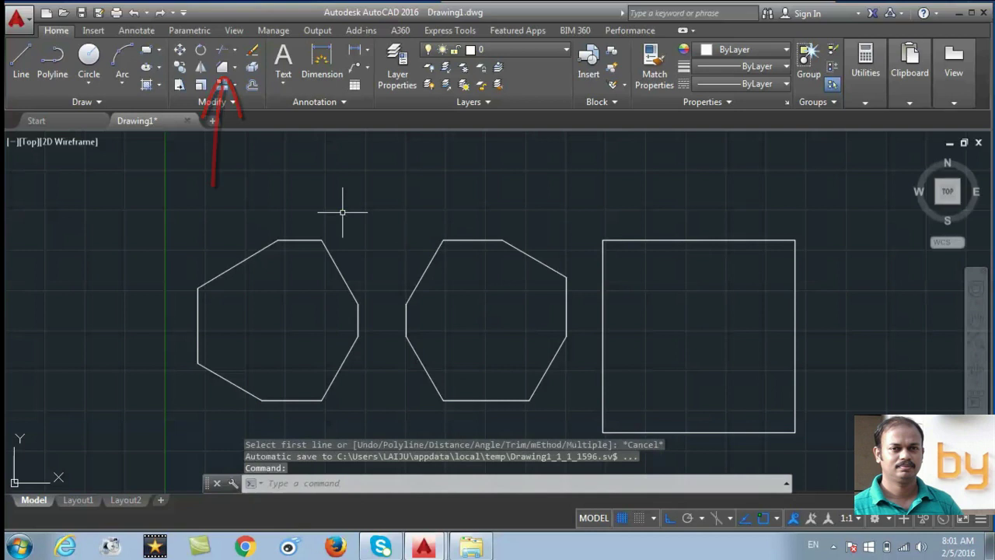
Chamfer all corners of the third, largest square at once with the Polyline option.
{"action": "left_click", "coordinate": [222, 66]}
{"action": "type", "text": "p"}
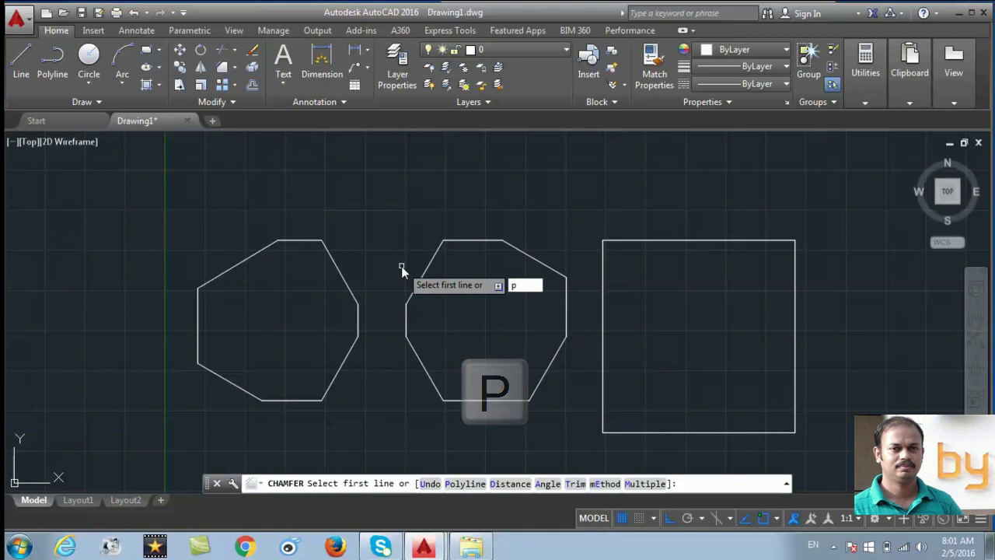
{"action": "key", "text": "Return"}
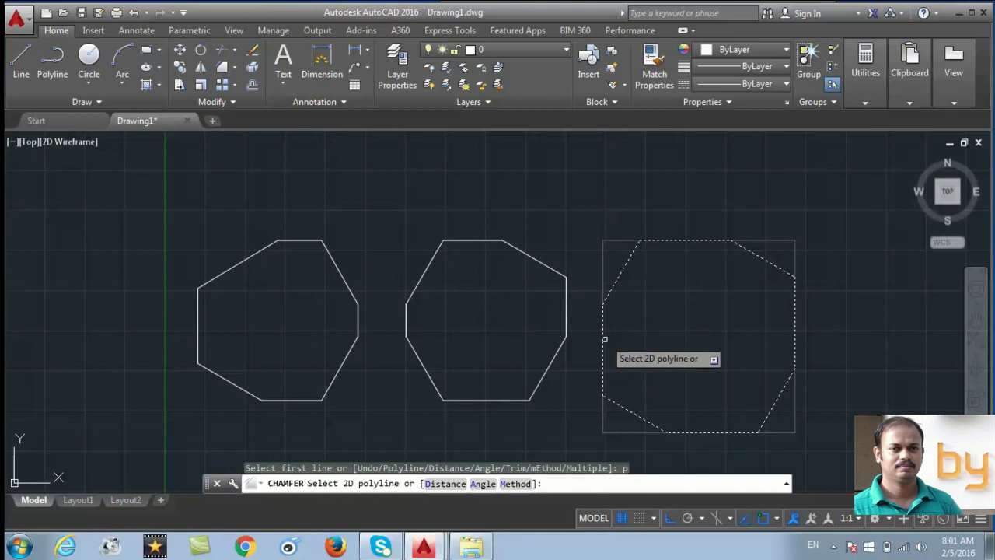
{"action": "left_click", "coordinate": [604, 338]}
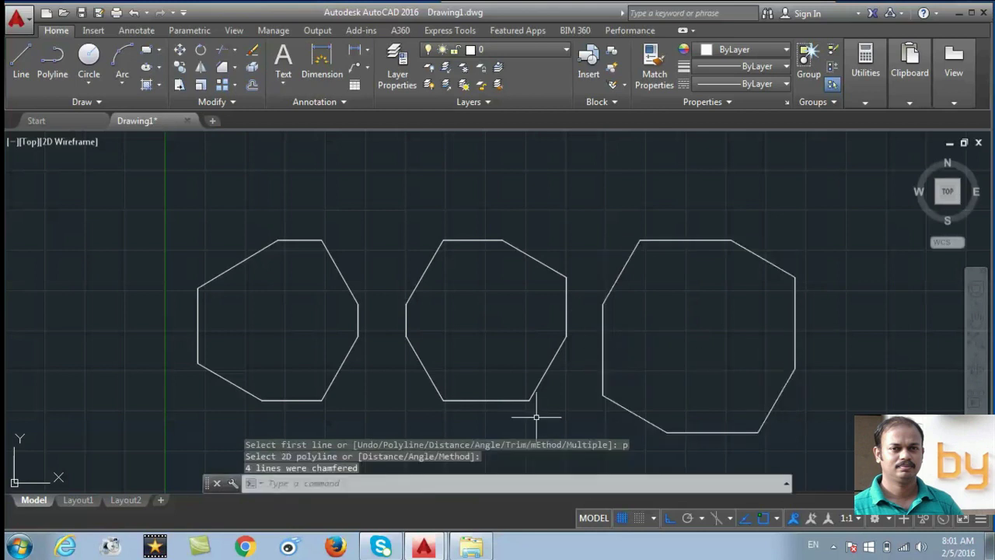